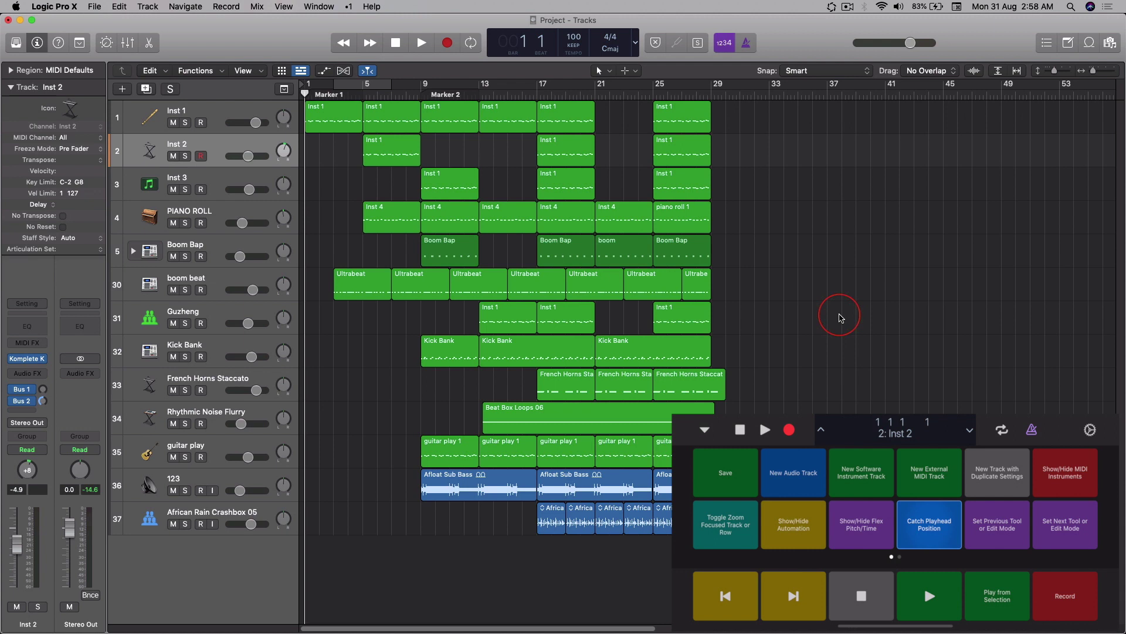
# Play the project, restart playback from the beginning, and stop it
pyautogui.press('space')
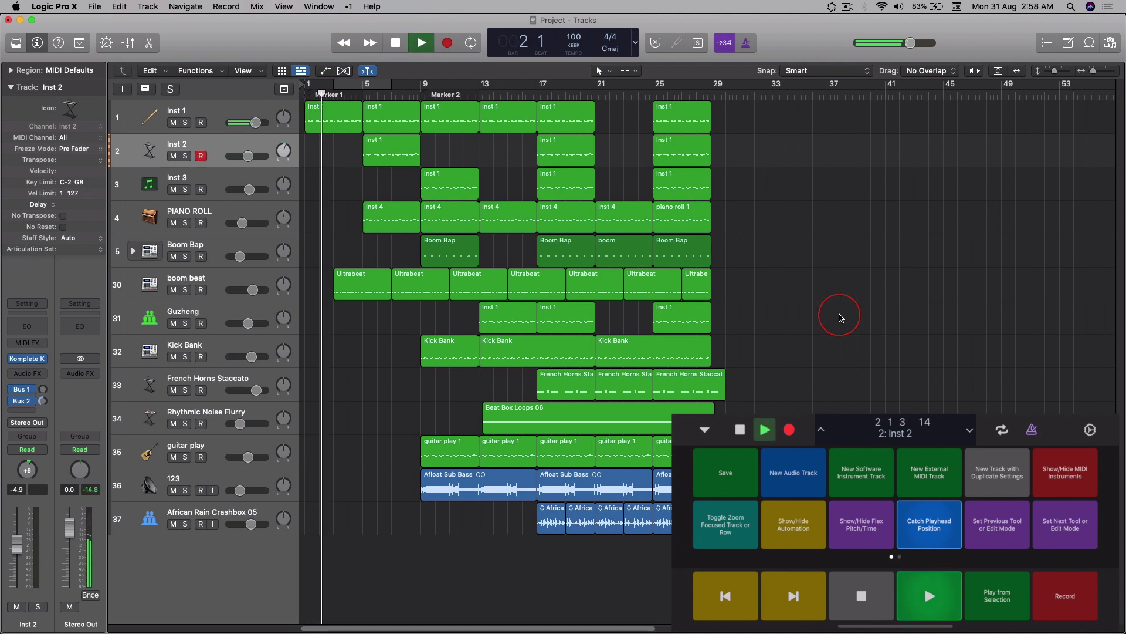
pyautogui.press('Return')
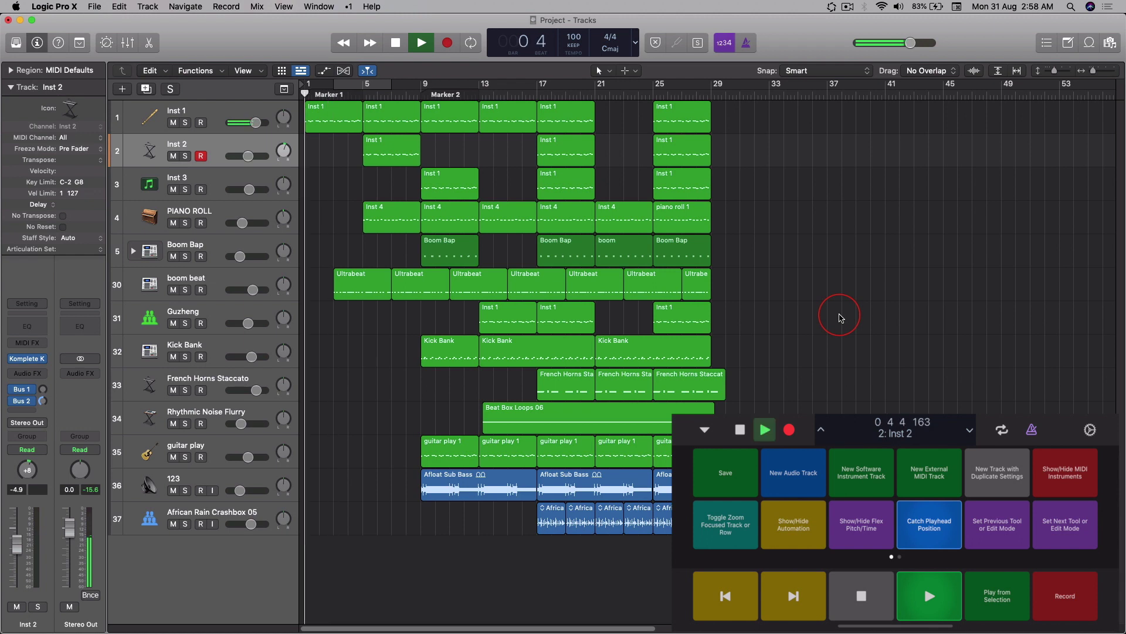
pyautogui.press('space')
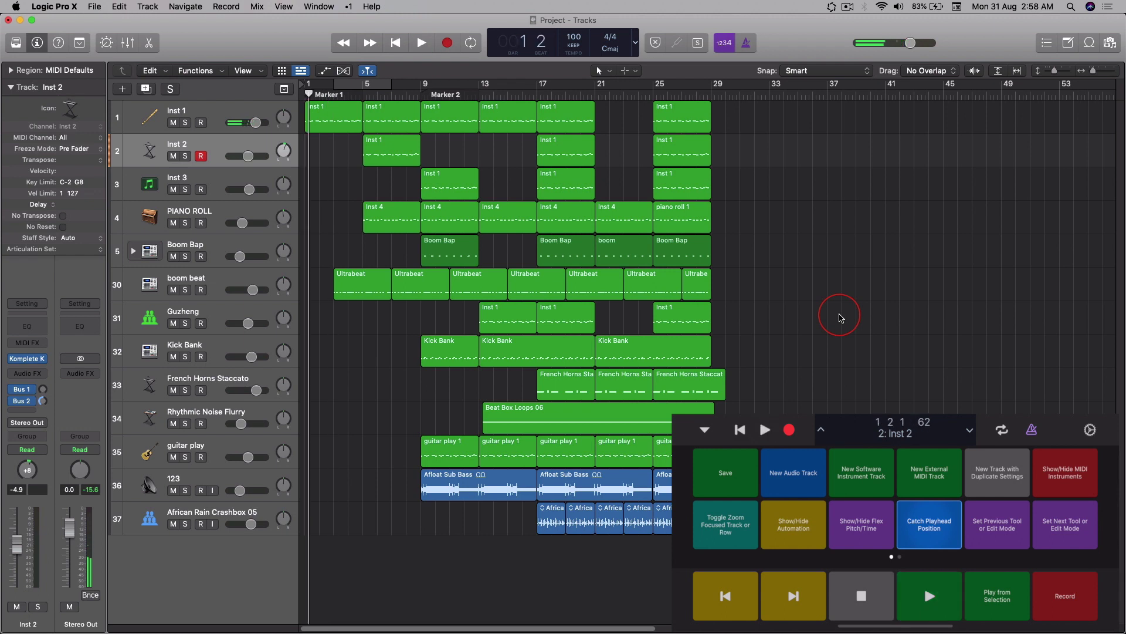
# Toggle cycle mode on and back off
pyautogui.press('c')
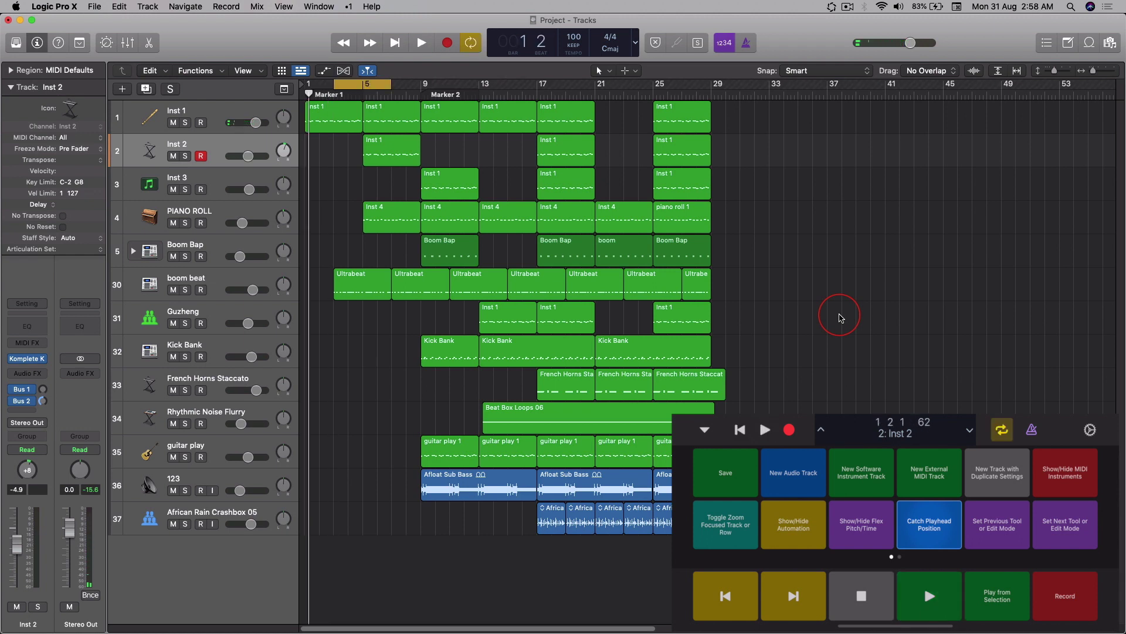
pyautogui.press('c')
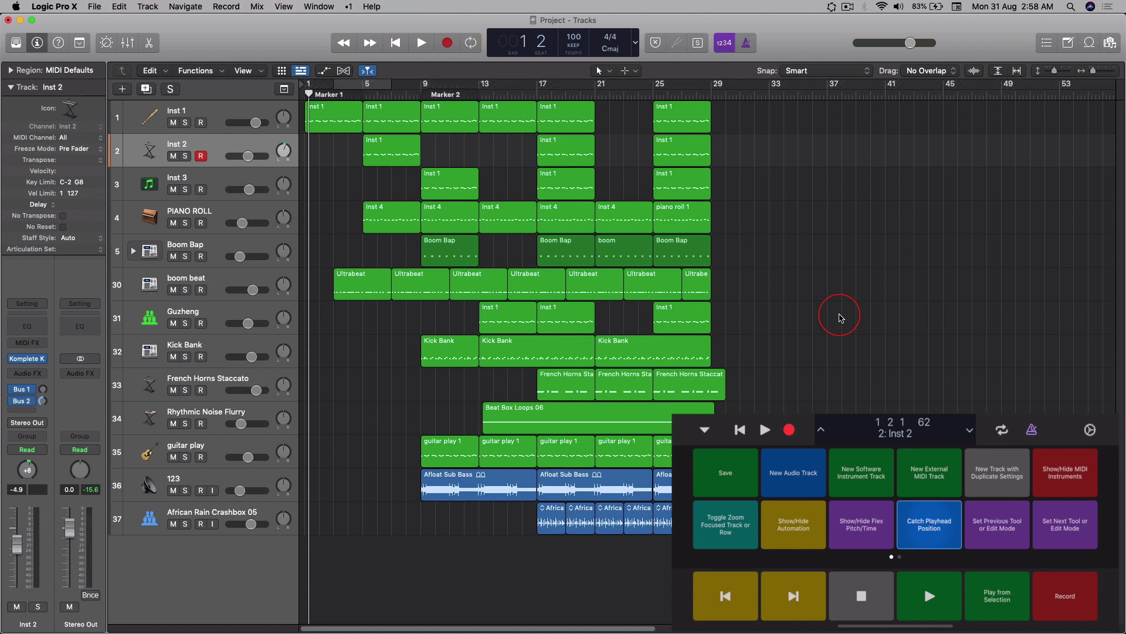
pyautogui.press('c')
pyautogui.press('c')
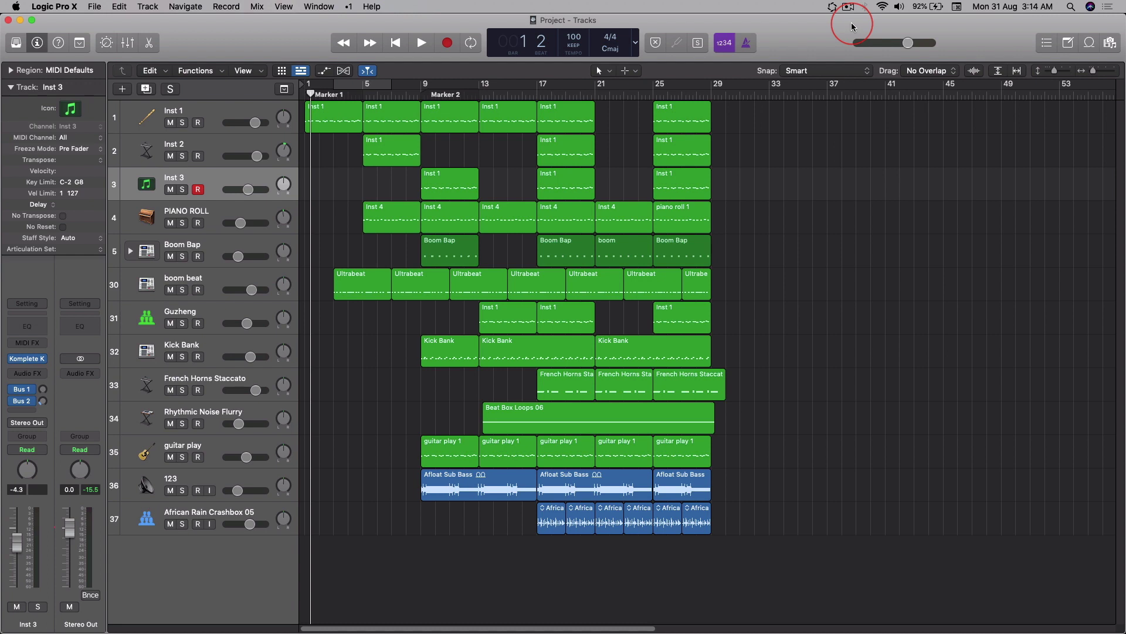
# Save the project to the Desktop as a package named "my package", with audio files and Alchemy audio data copied in
pyautogui.hscroll(-1, 435, 312)
pyautogui.click(94, 6)
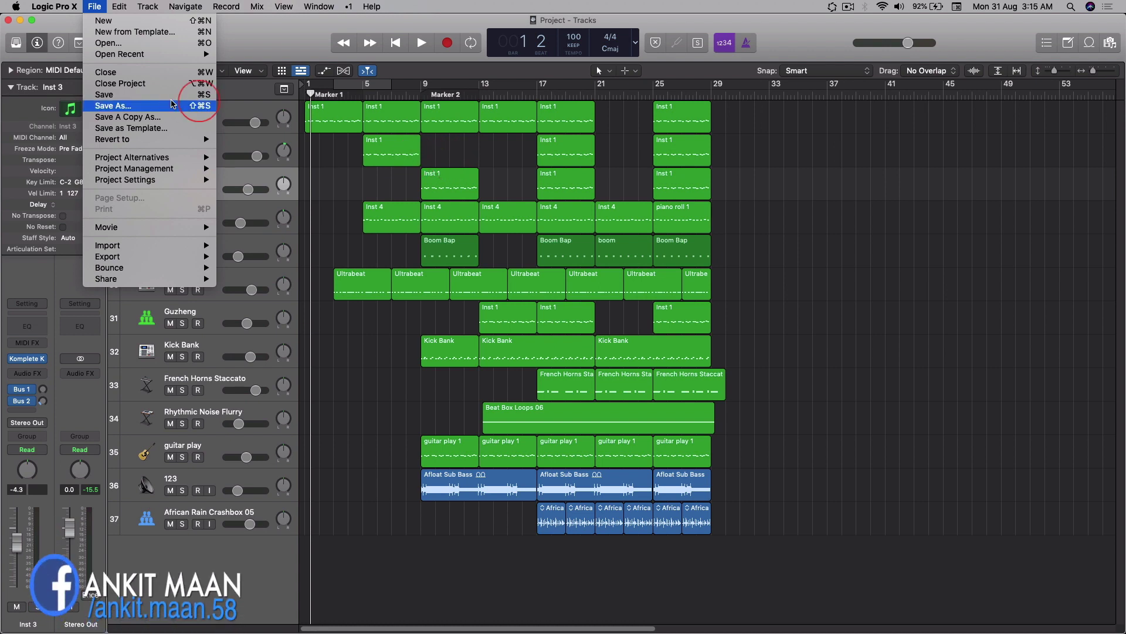
pyautogui.click(145, 105)
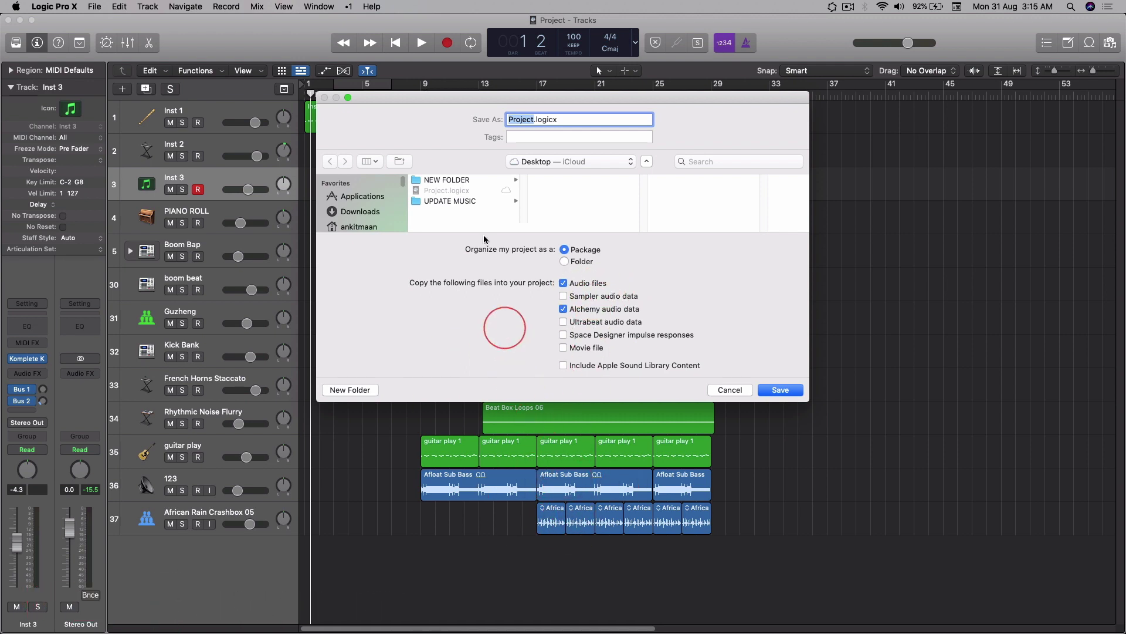
pyautogui.moveTo(435, 99); pyautogui.dragTo(492, 235)
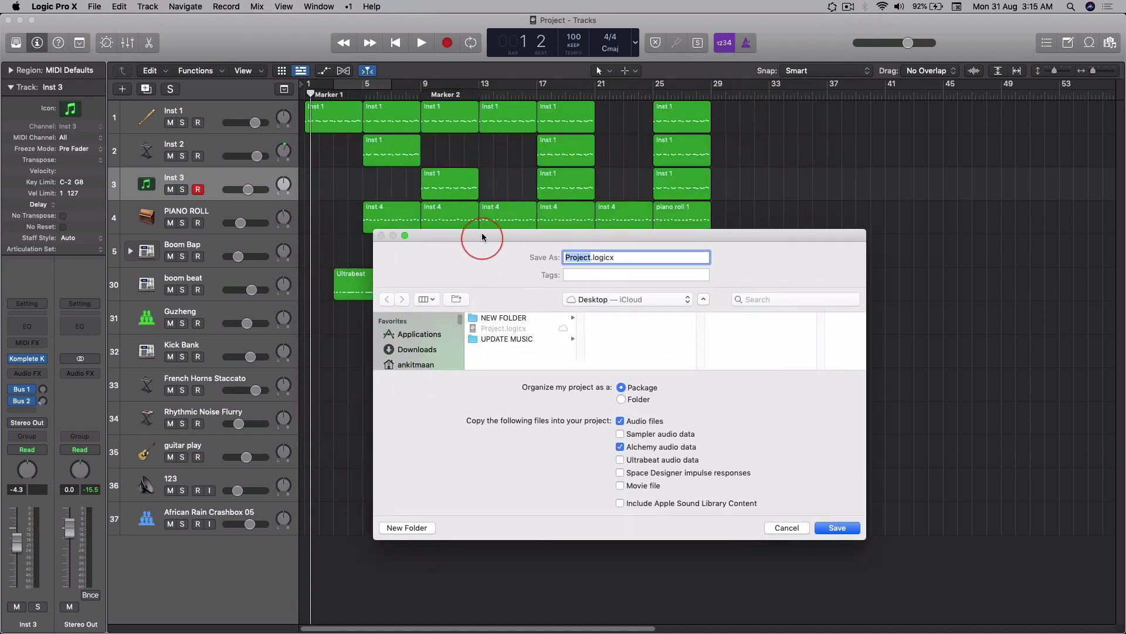
pyautogui.moveTo(482, 235); pyautogui.dragTo(459, 139)
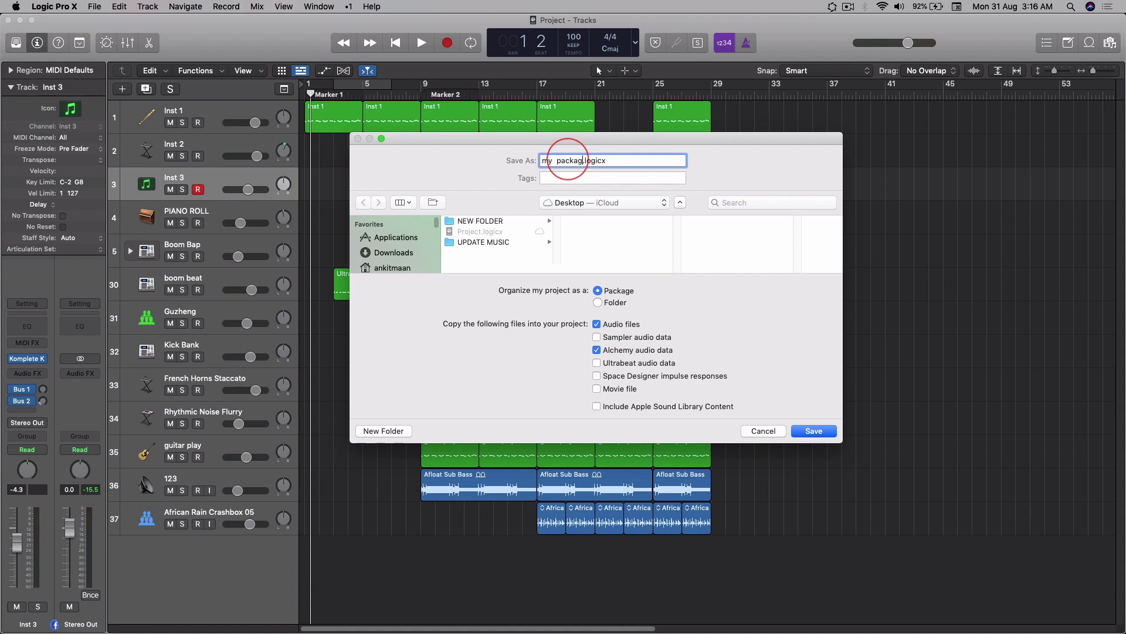
pyautogui.write('e')
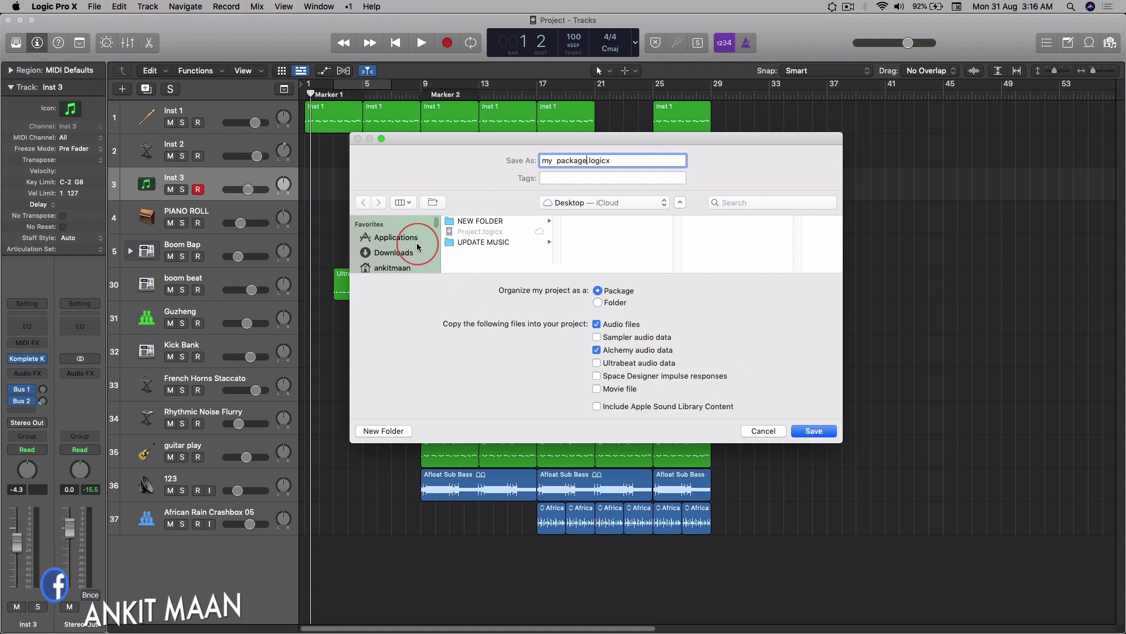
pyautogui.click(801, 429)
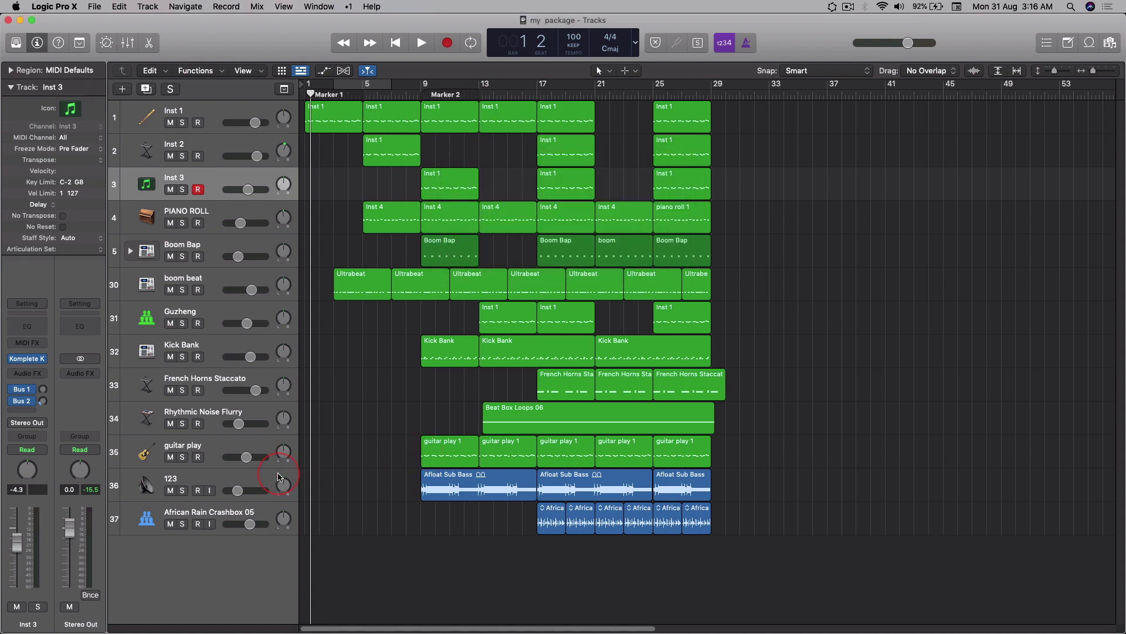
# Switch to Finder to check the saved package on the Desktop, and return to Logic Pro X
pyautogui.click(183, 613)
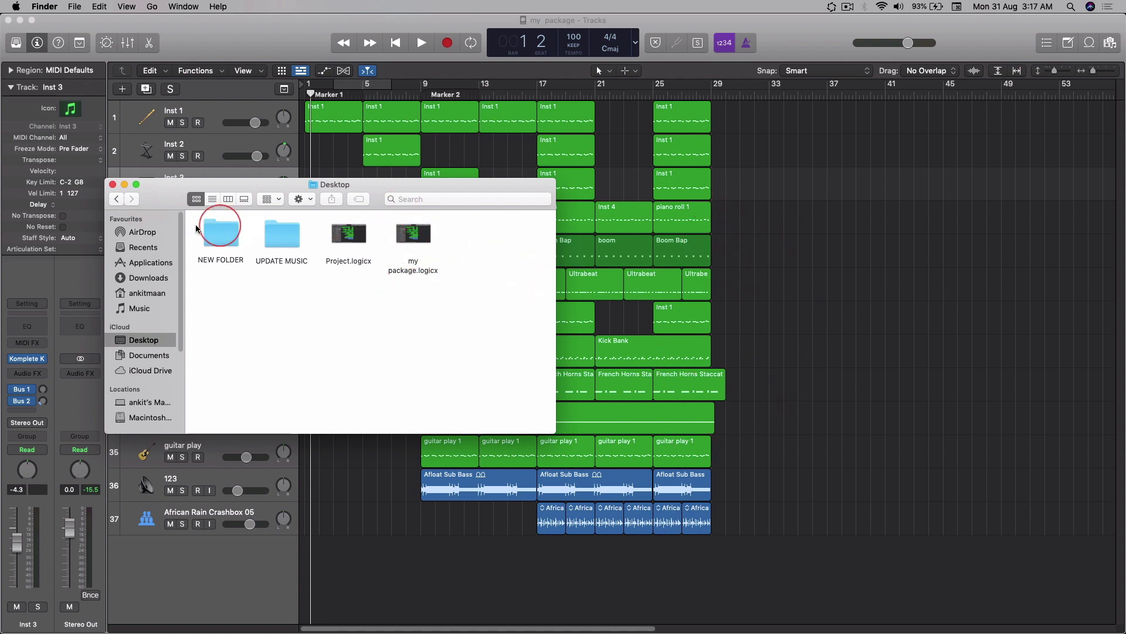
pyautogui.click(113, 184)
pyautogui.click(397, 348)
# Save the project as a folder named "my folder", copying audio, Sampler, Alchemy, Ultrabeat, Space Designer and Apple Sound Library content
pyautogui.click(97, 7)
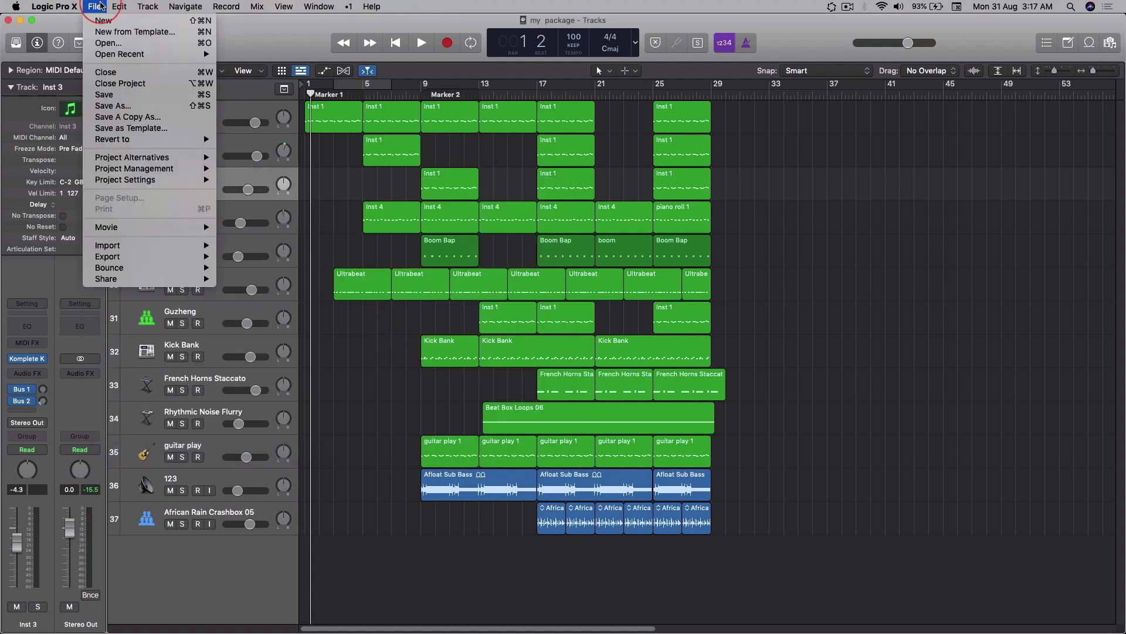
pyautogui.click(172, 104)
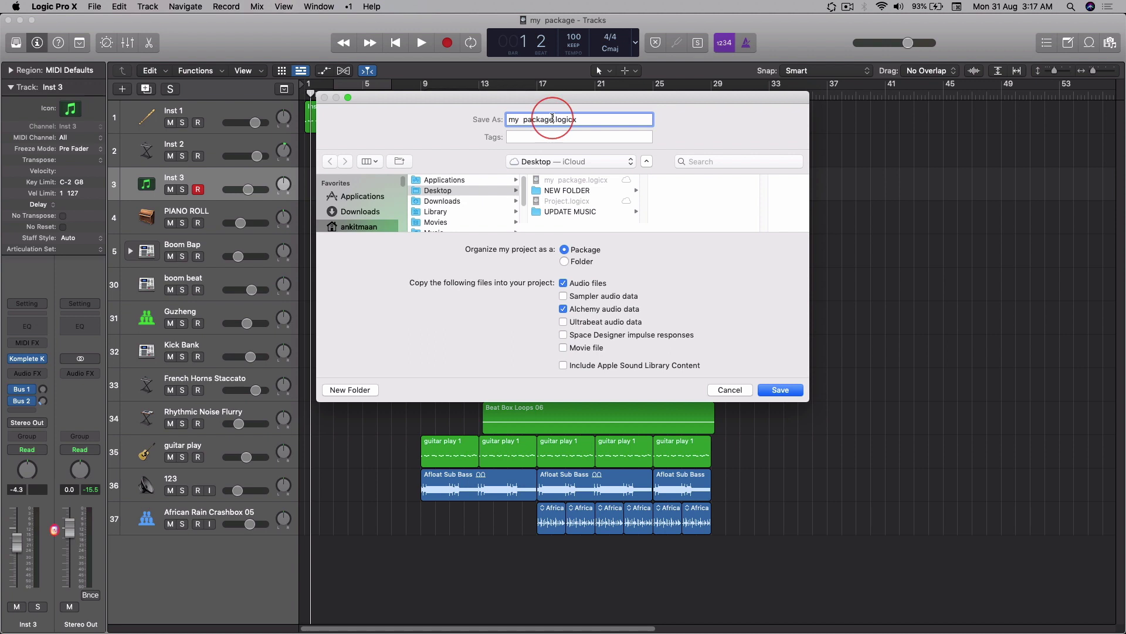
pyautogui.press('BackSpace')
pyautogui.press('BackSpace')
pyautogui.press('BackSpace')
pyautogui.press('BackSpace')
pyautogui.press('BackSpace')
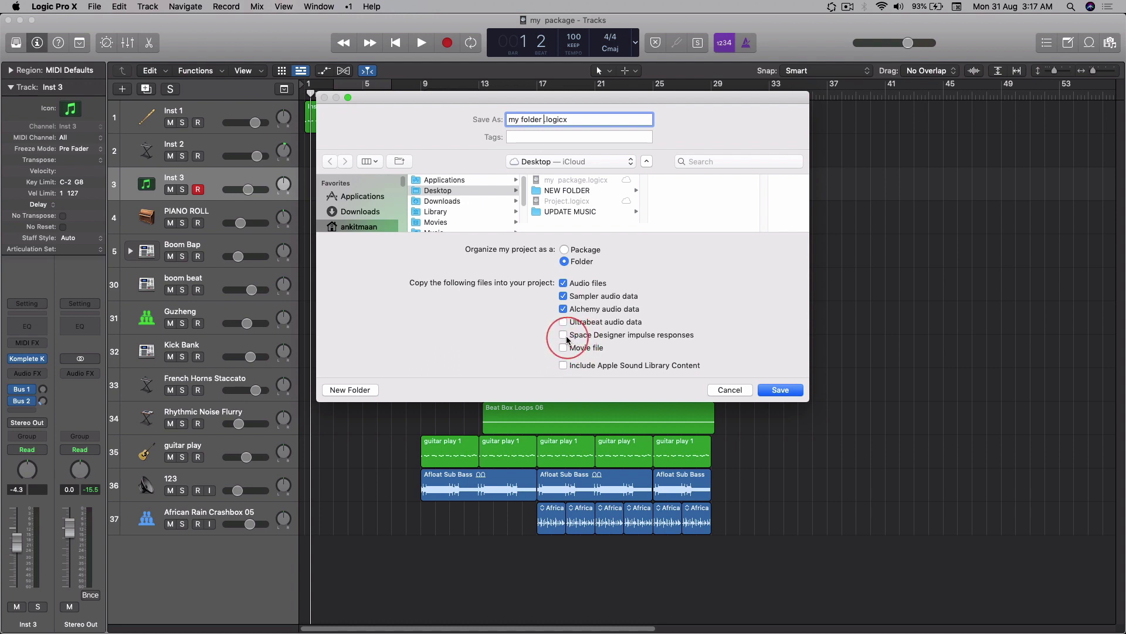
pyautogui.click(563, 322)
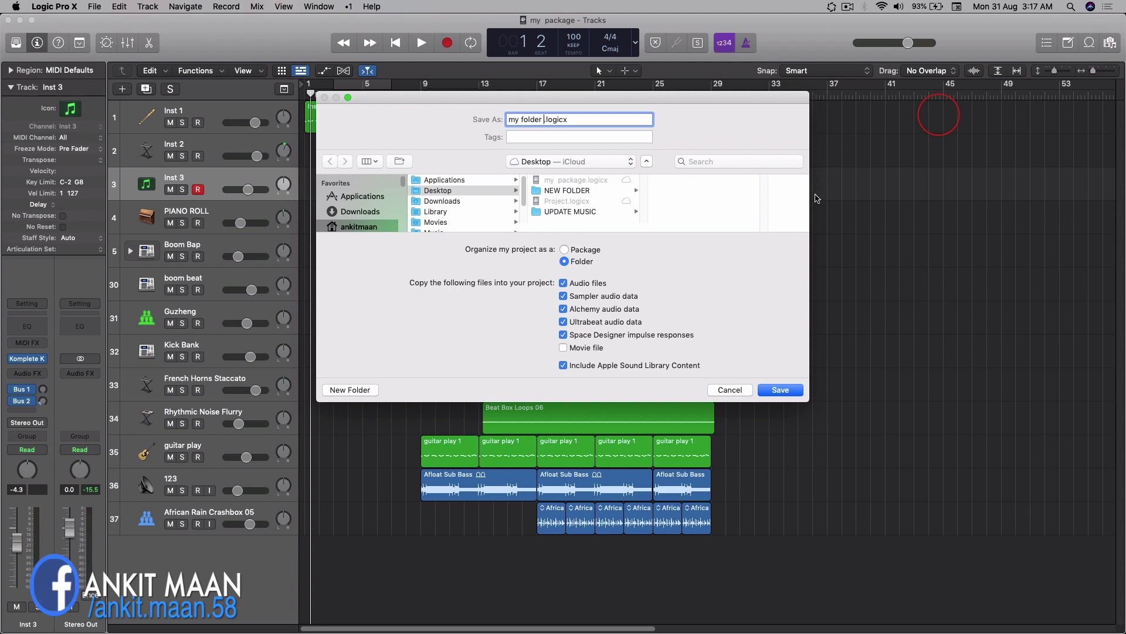
pyautogui.click(779, 390)
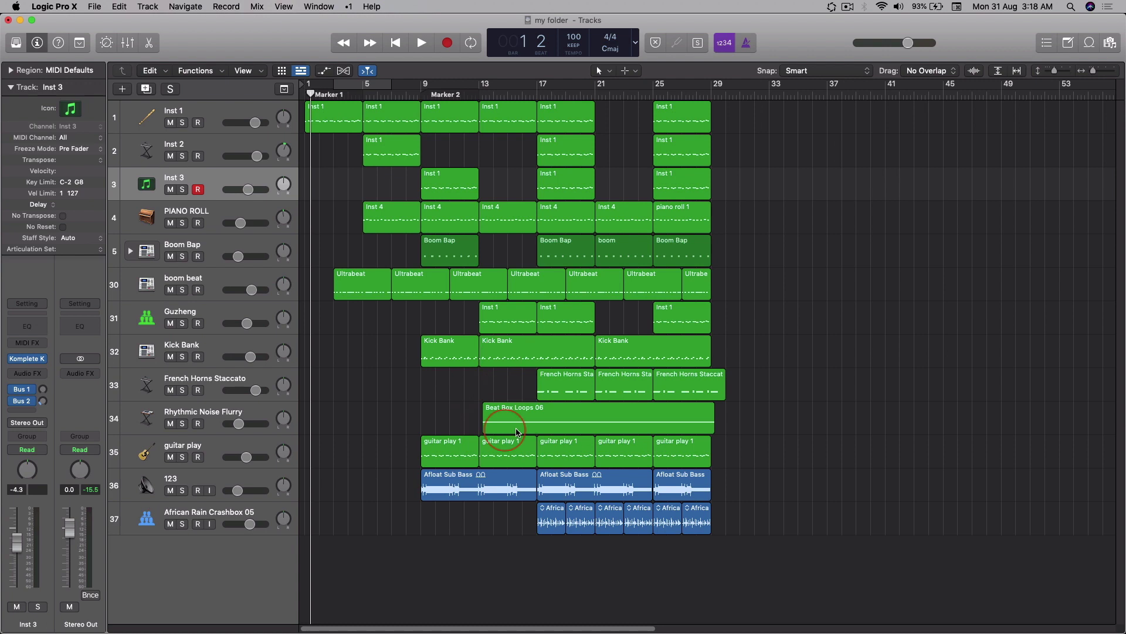
# Switch to Finder and show the Audio Files folder inside the Desktop's "my folder" as a list
pyautogui.click(186, 625)
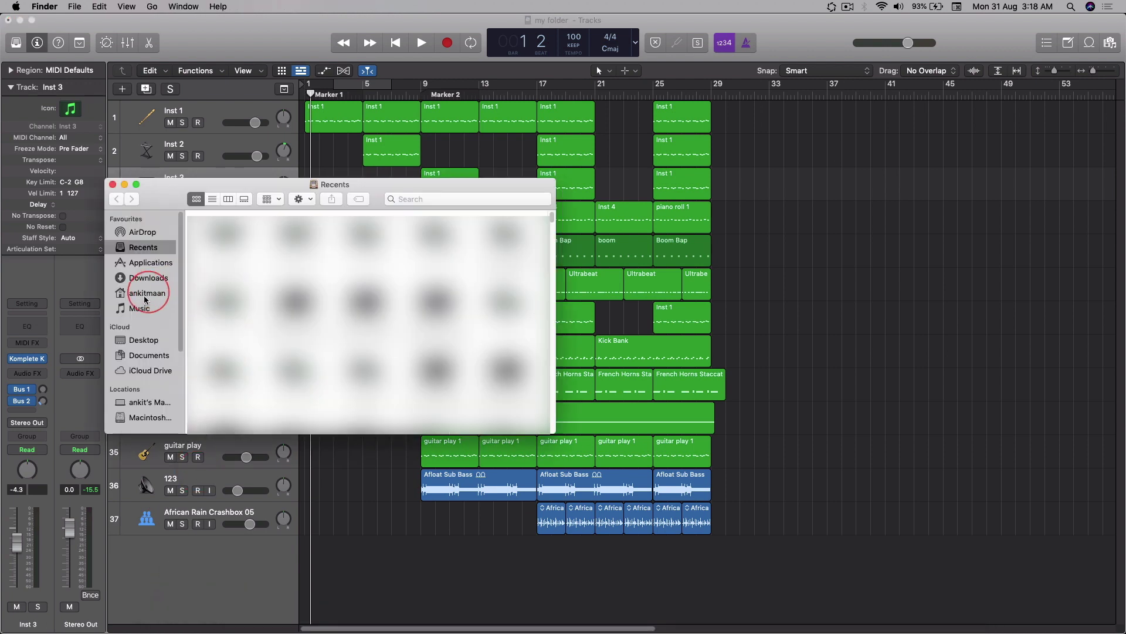
pyautogui.click(136, 340)
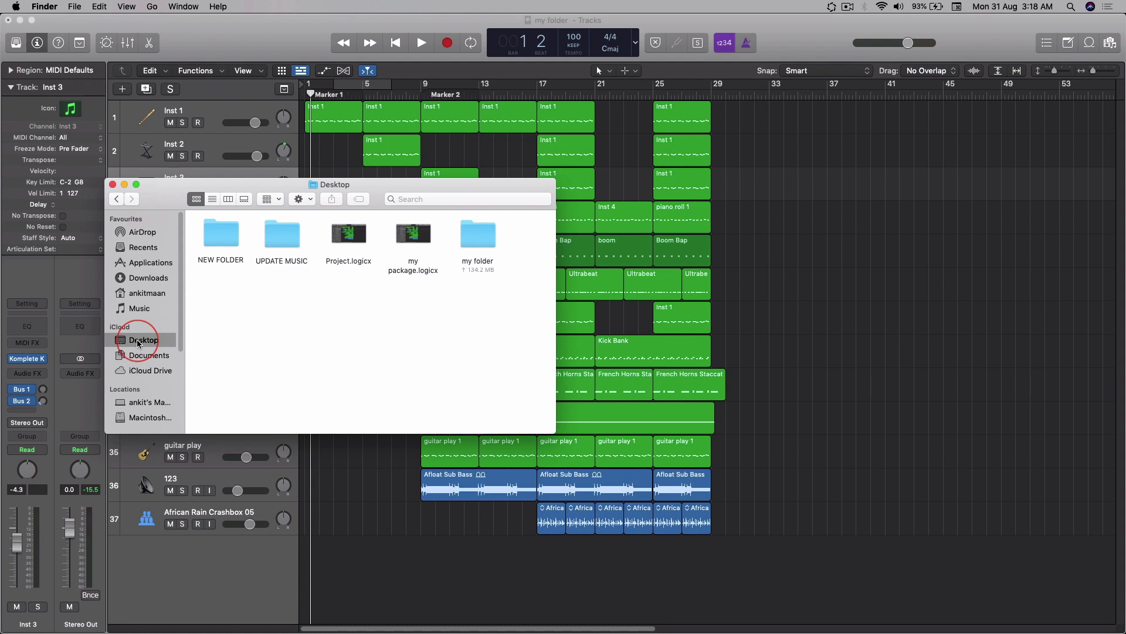
pyautogui.doubleClick(476, 241)
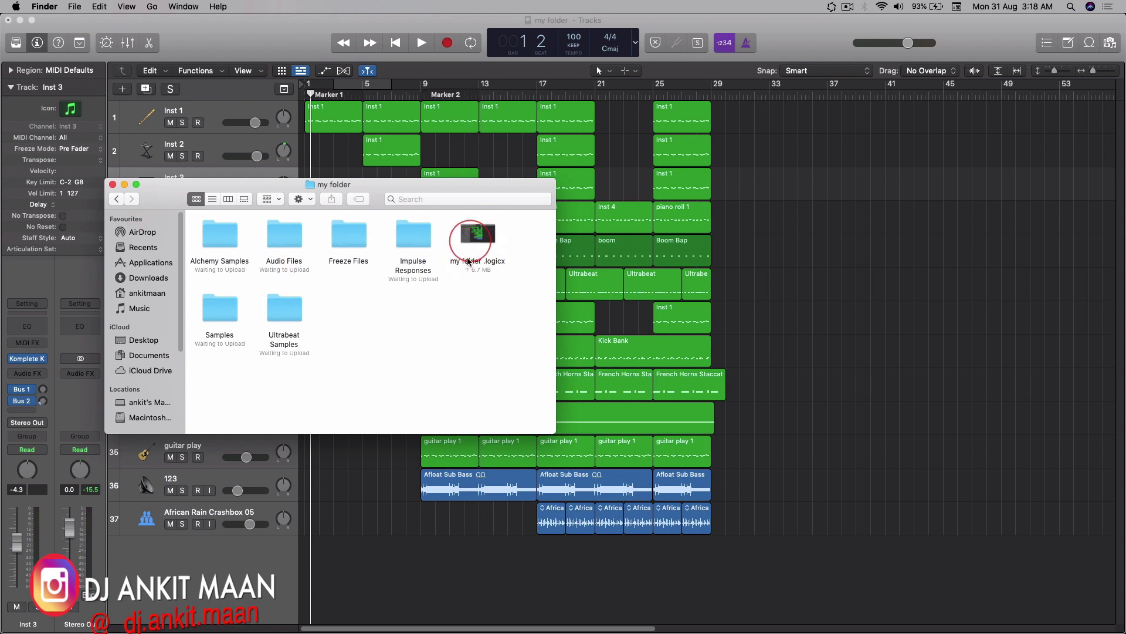
pyautogui.moveTo(219, 183); pyautogui.dragTo(490, 200)
pyautogui.click(558, 260)
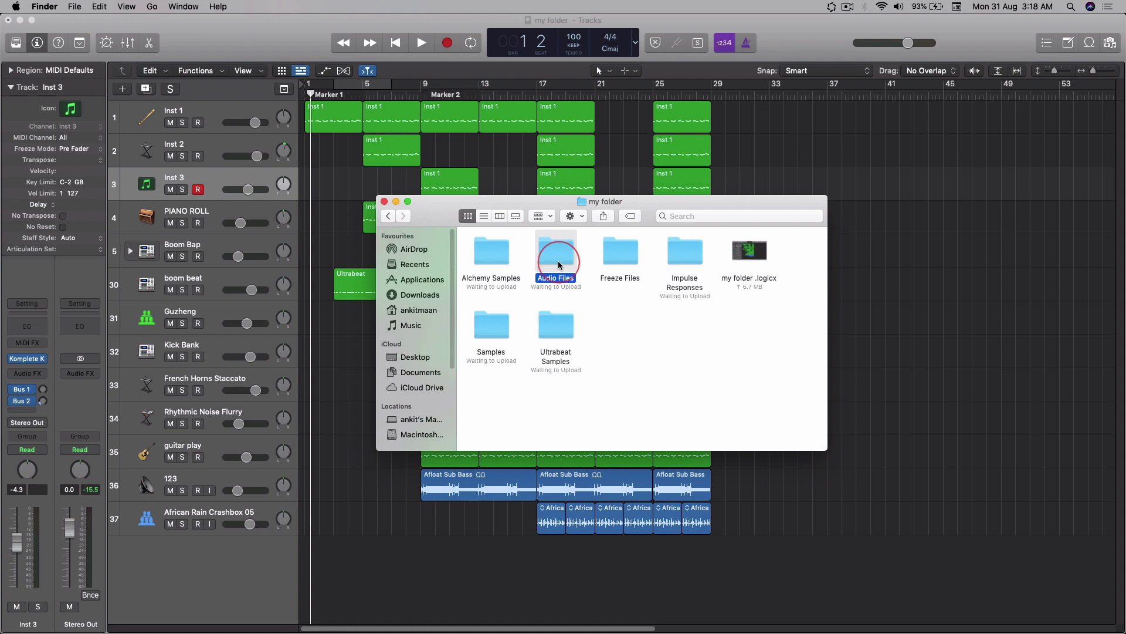
pyautogui.doubleClick(558, 260)
pyautogui.moveTo(423, 208); pyautogui.dragTo(736, 169)
pyautogui.press('super+2')
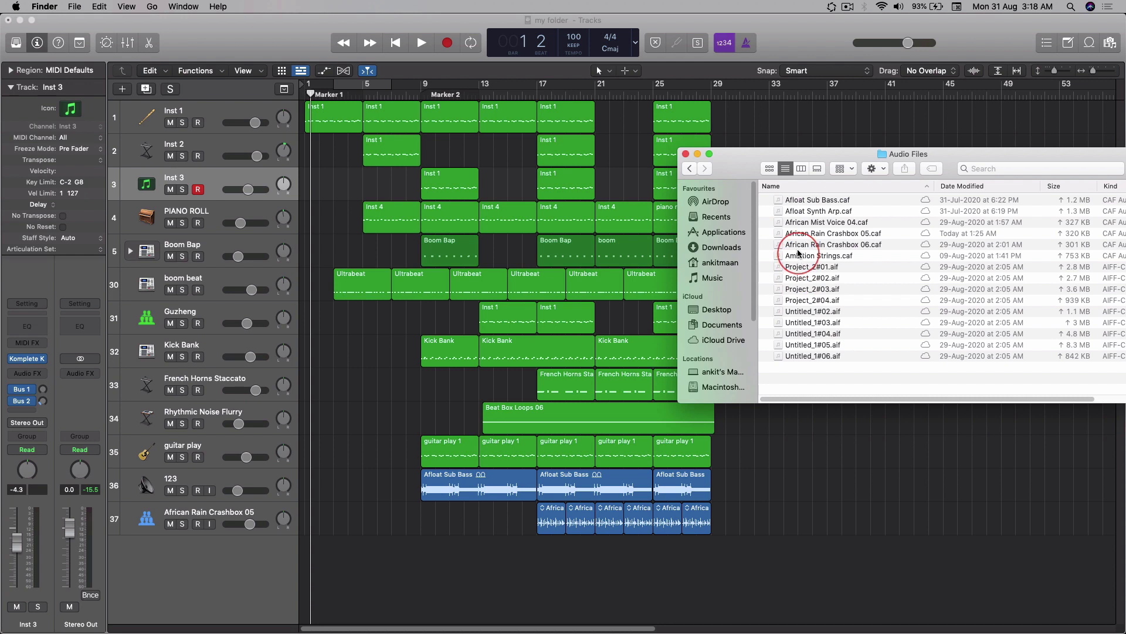
# Look through the files in the Audio Files folder and close the Finder window
pyautogui.scroll(2, 797, 243)
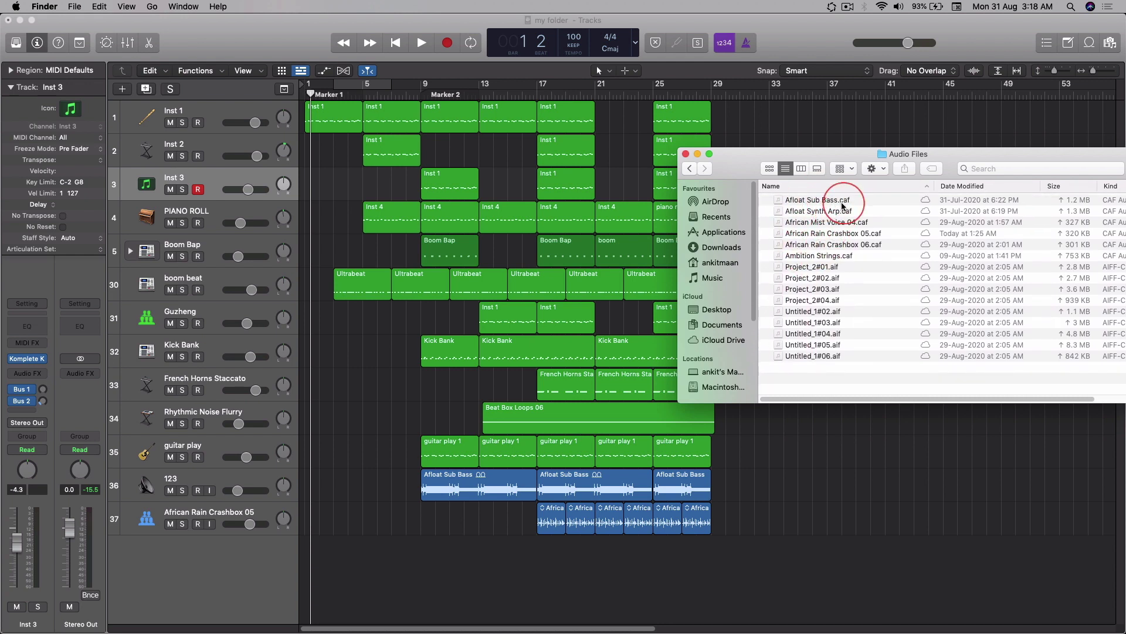
pyautogui.click(788, 200)
pyautogui.press('Down')
pyautogui.press('Down')
pyautogui.press('Down')
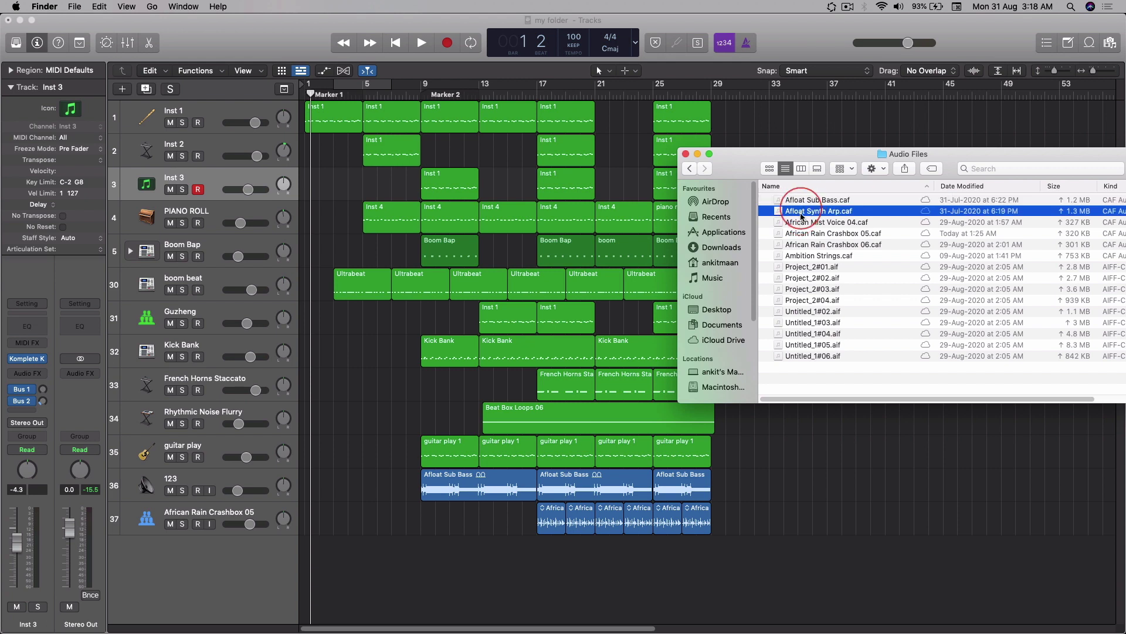
pyautogui.press('Down')
pyautogui.press('Down')
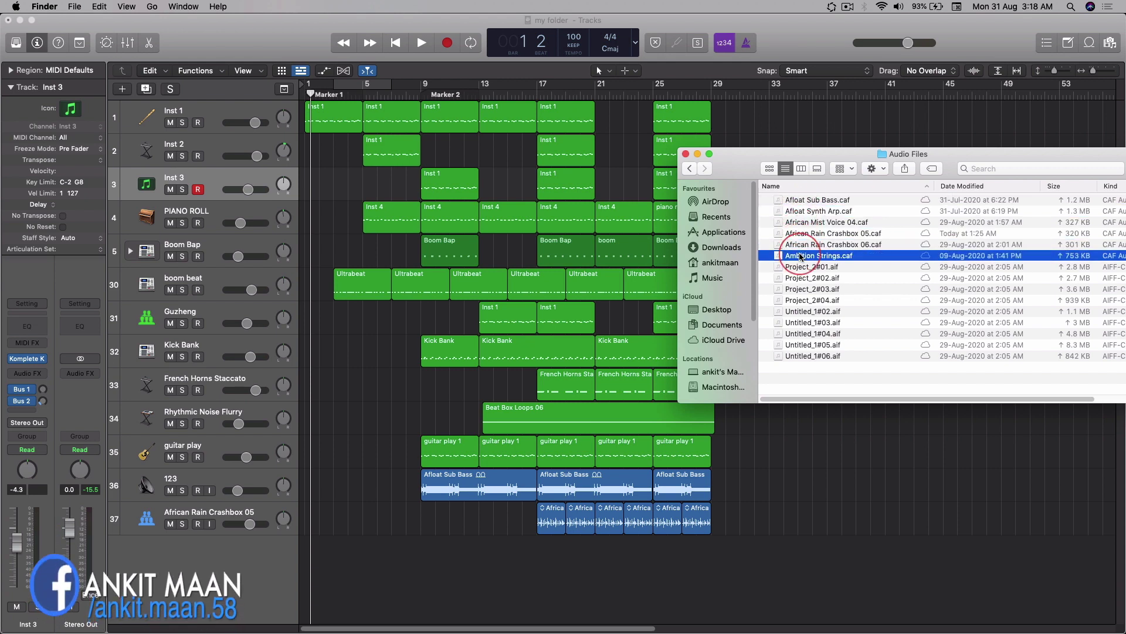
pyautogui.click(685, 155)
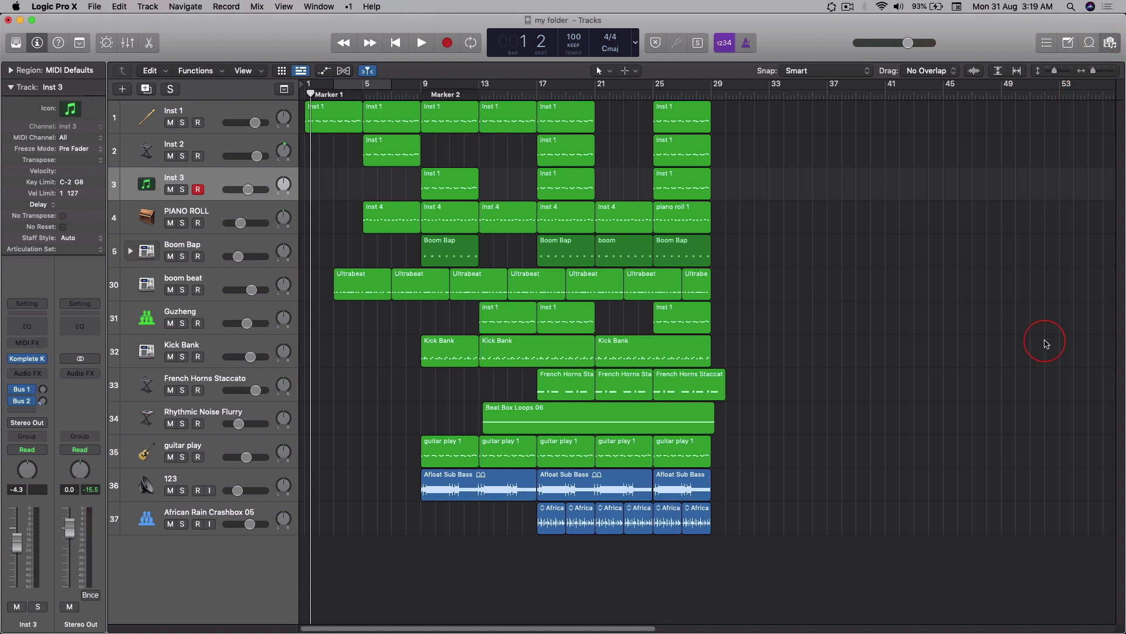
# Show the project's audio file browser in Logic Pro X and look through the audio files it uses
pyautogui.press('f')
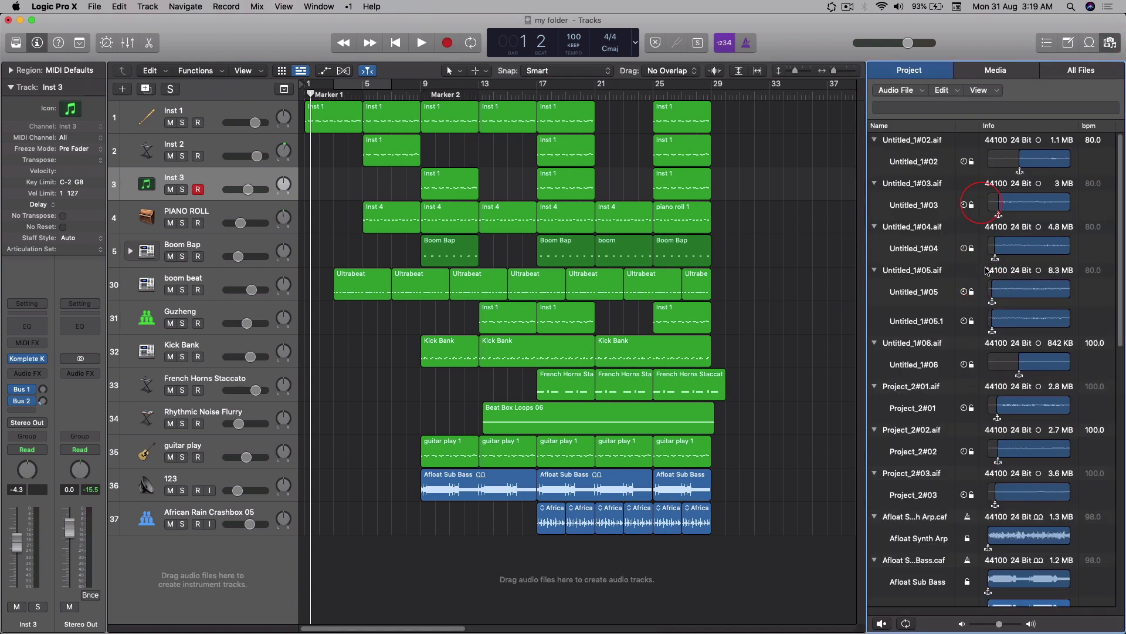
pyautogui.scroll(-15, 986, 264)
pyautogui.scroll(-3, 992, 342)
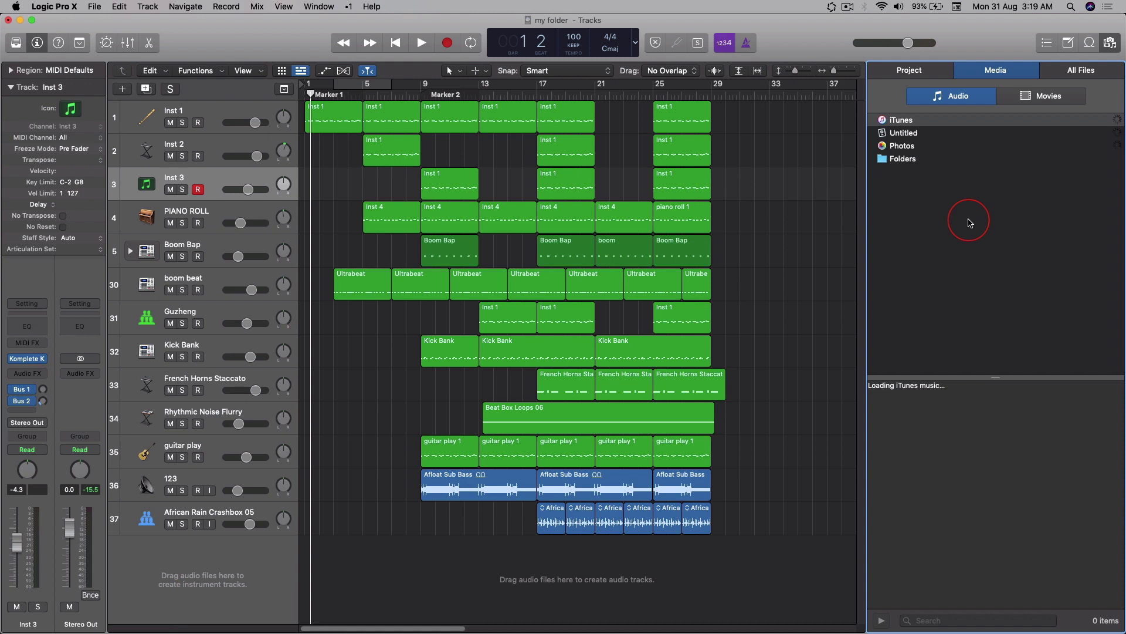
pyautogui.press('f')
pyautogui.press('f')
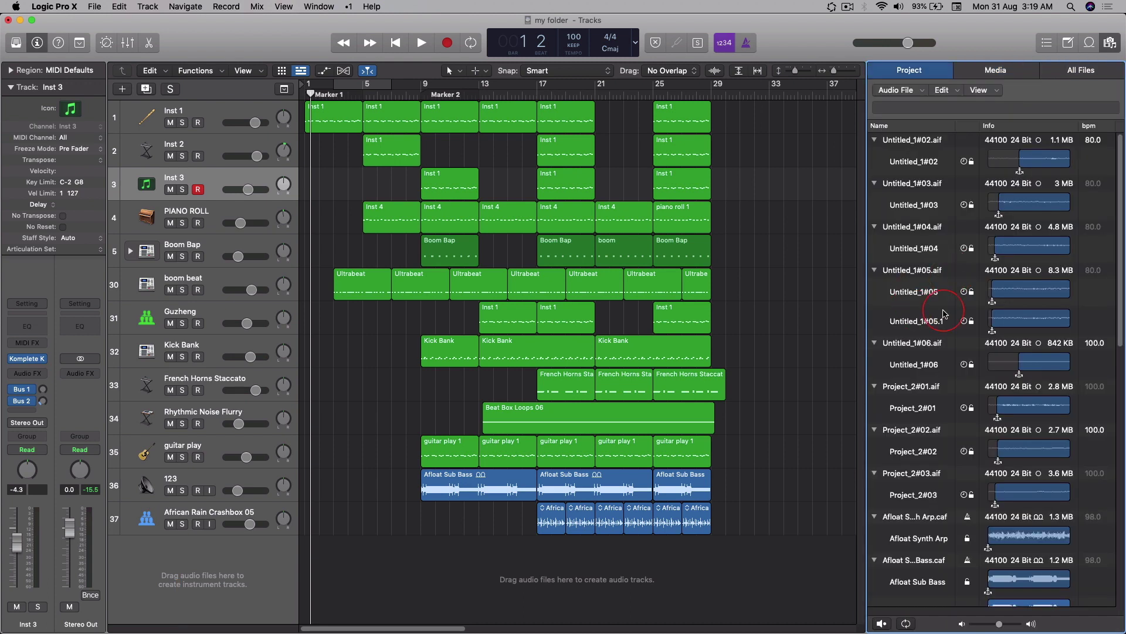
pyautogui.scroll(-10, 965, 355)
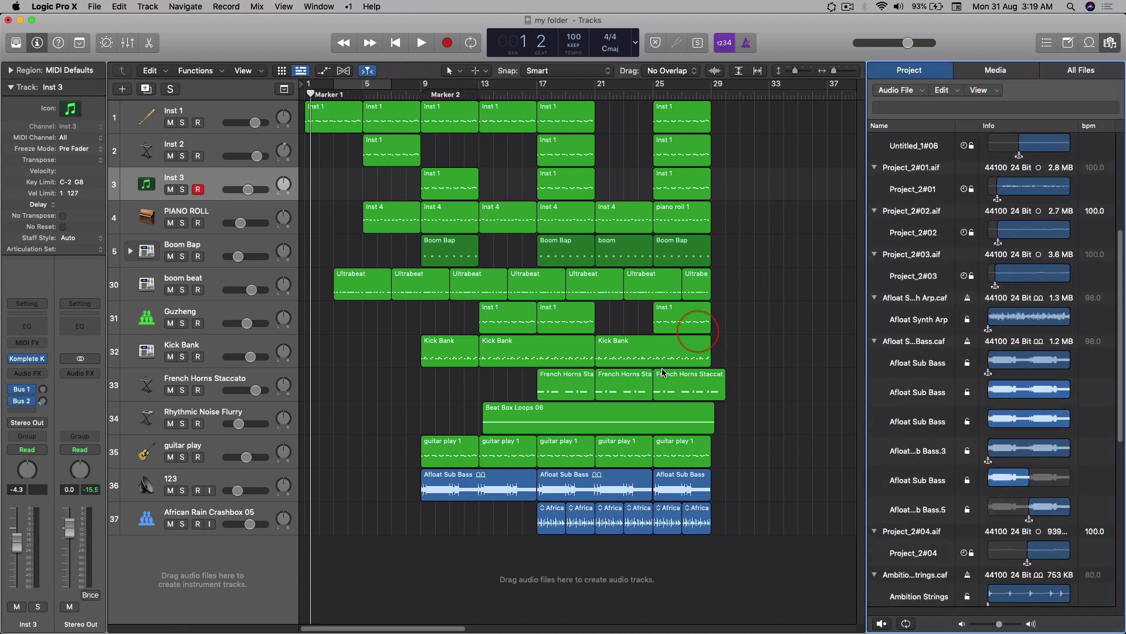